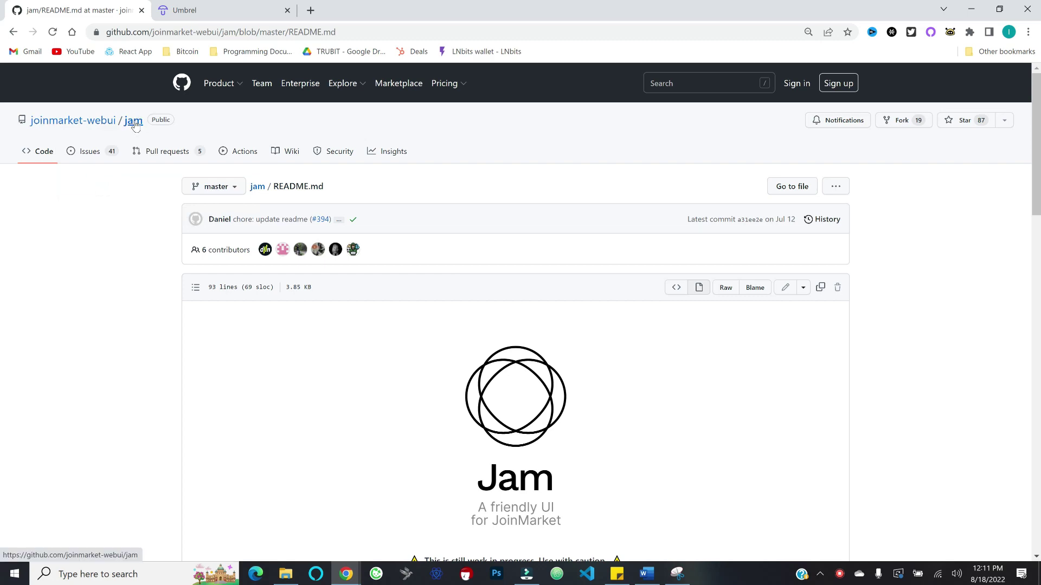
# Scroll the Jam README to Integrations, which lists RaspiBlitz, Umbrel and Citadel support
pyautogui.scroll(-5, 140, 325)
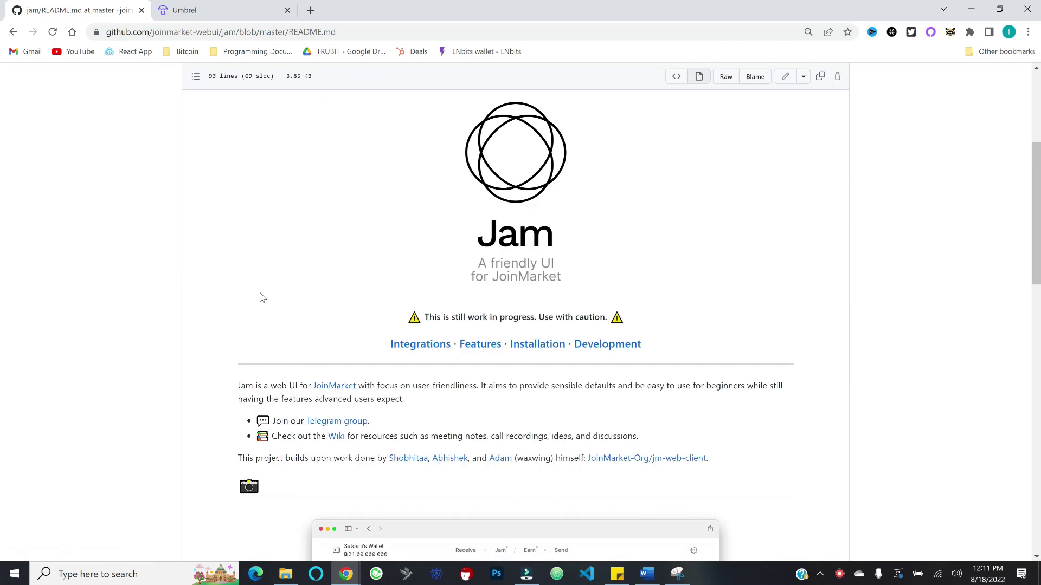
pyautogui.scroll(-10, 262, 295)
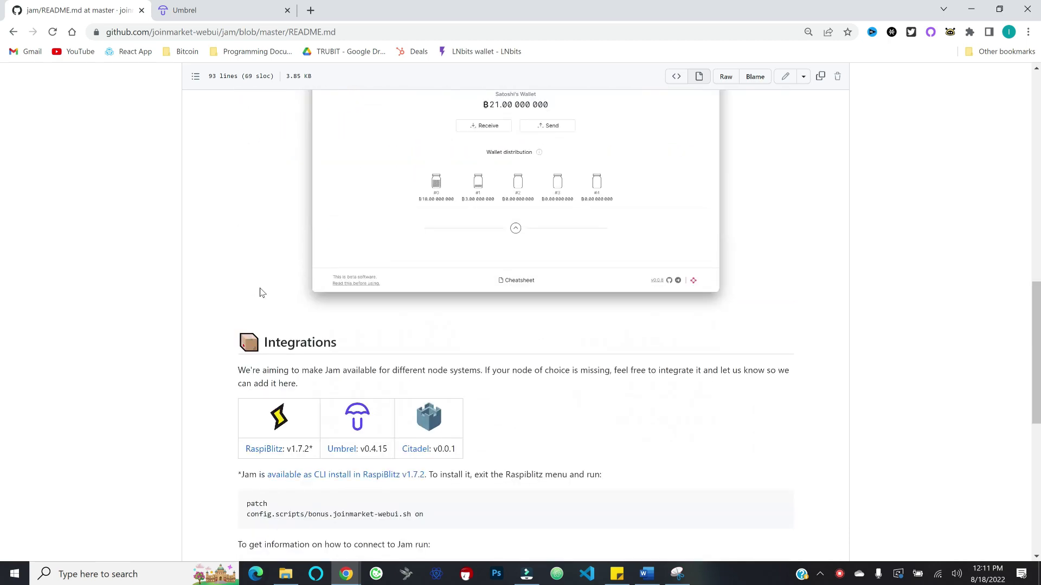
pyautogui.scroll(-3, 260, 293)
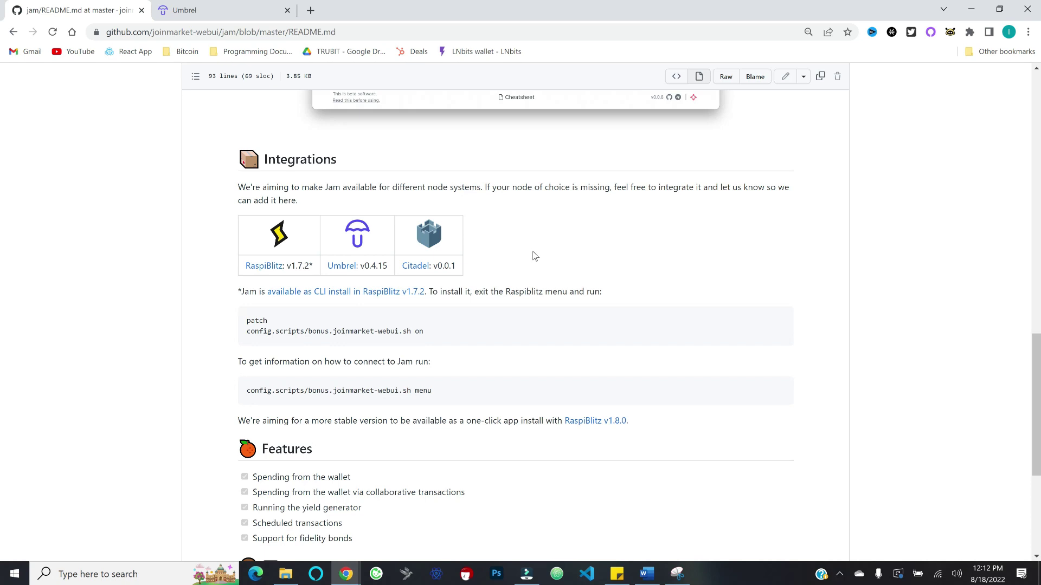
pyautogui.scroll(2, 520, 271)
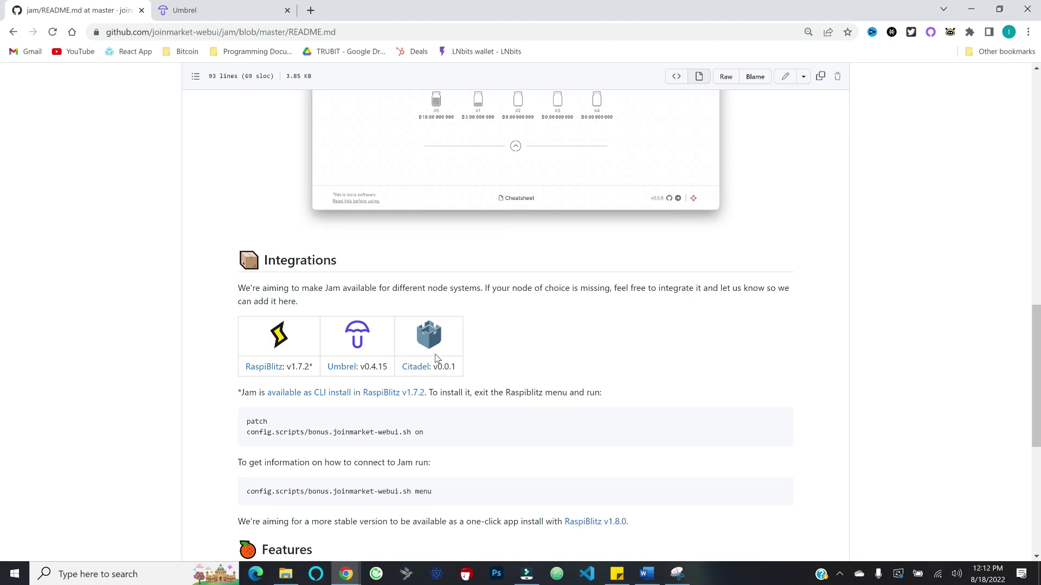
pyautogui.scroll(-6, 515, 342)
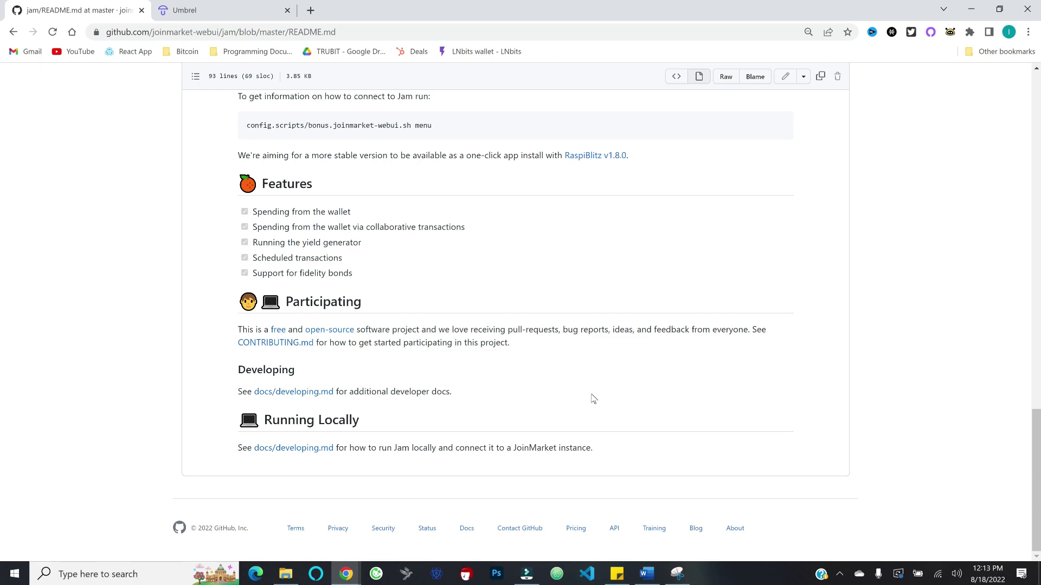
# Browse Umbrel's App Store to the Wallets section and view the Jam v0.0.5 app page
pyautogui.click(204, 11)
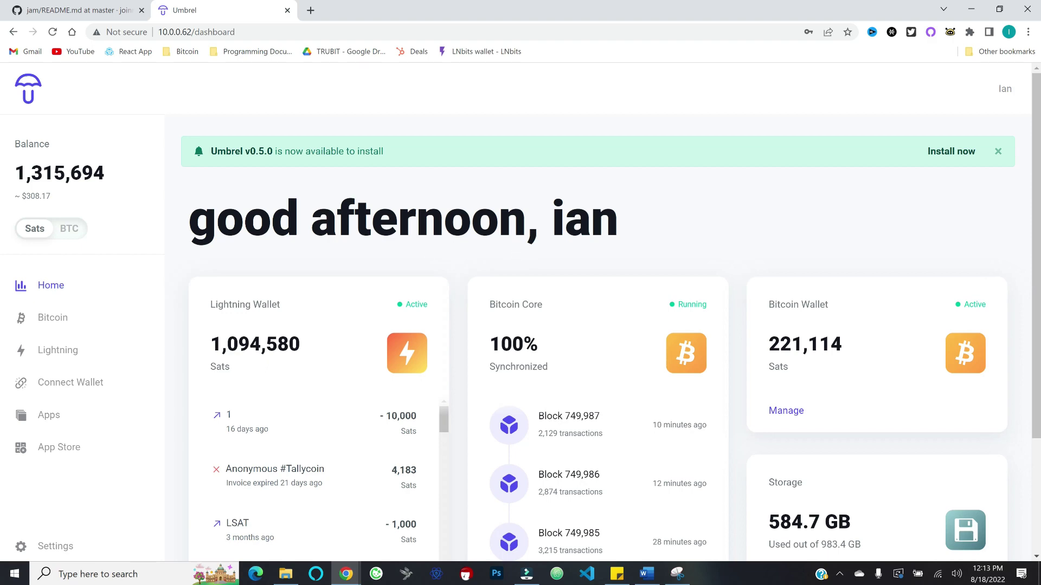
pyautogui.click(70, 451)
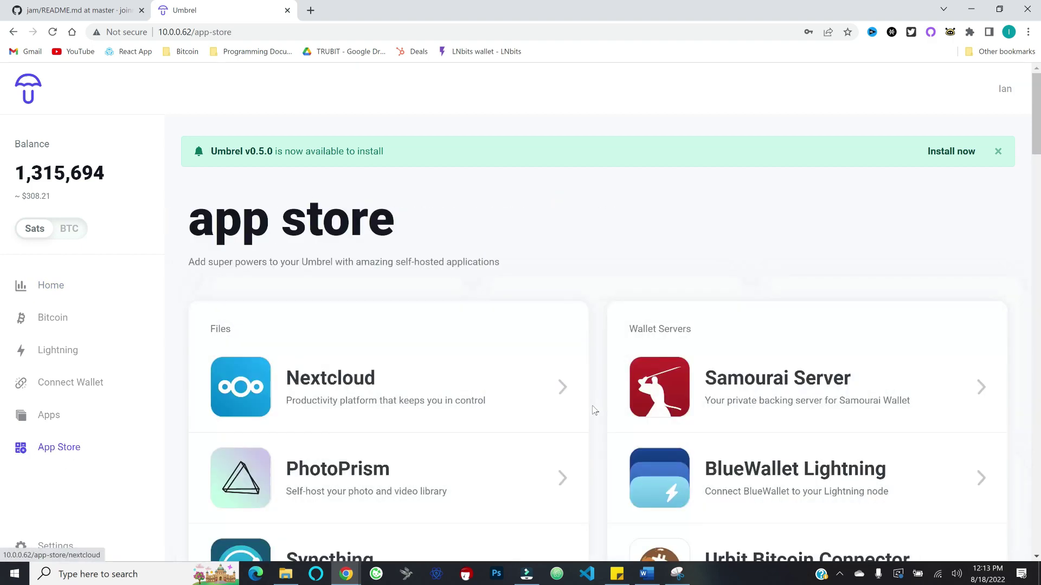
pyautogui.scroll(-10, 632, 389)
pyautogui.scroll(-4, 629, 382)
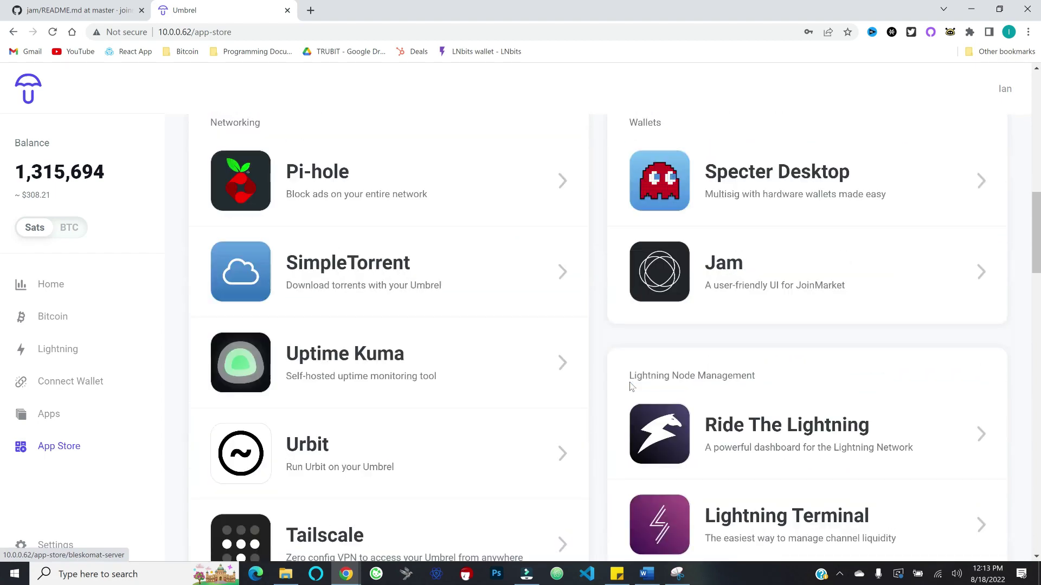
pyautogui.scroll(1, 629, 382)
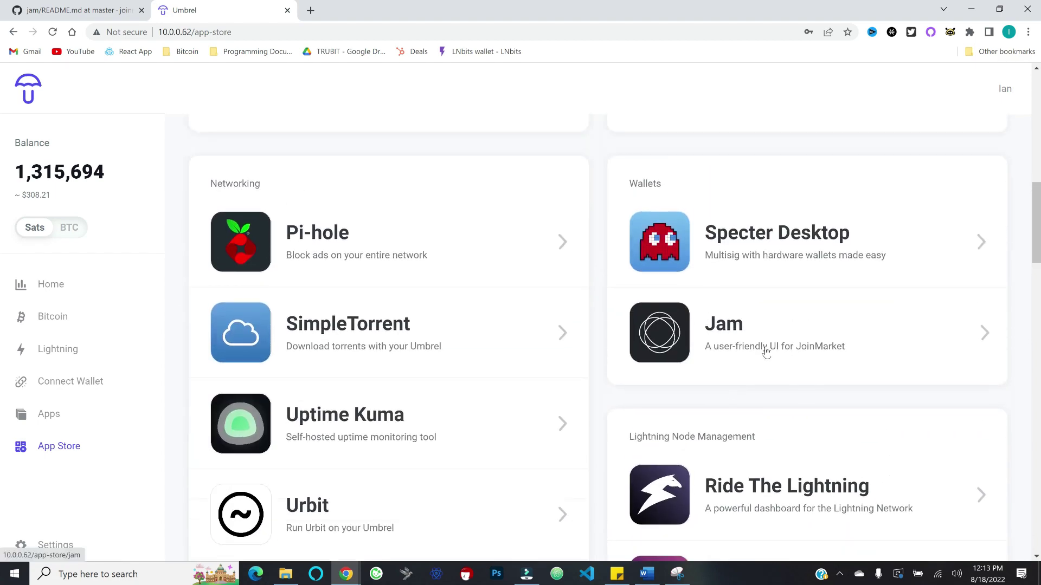
pyautogui.click(765, 349)
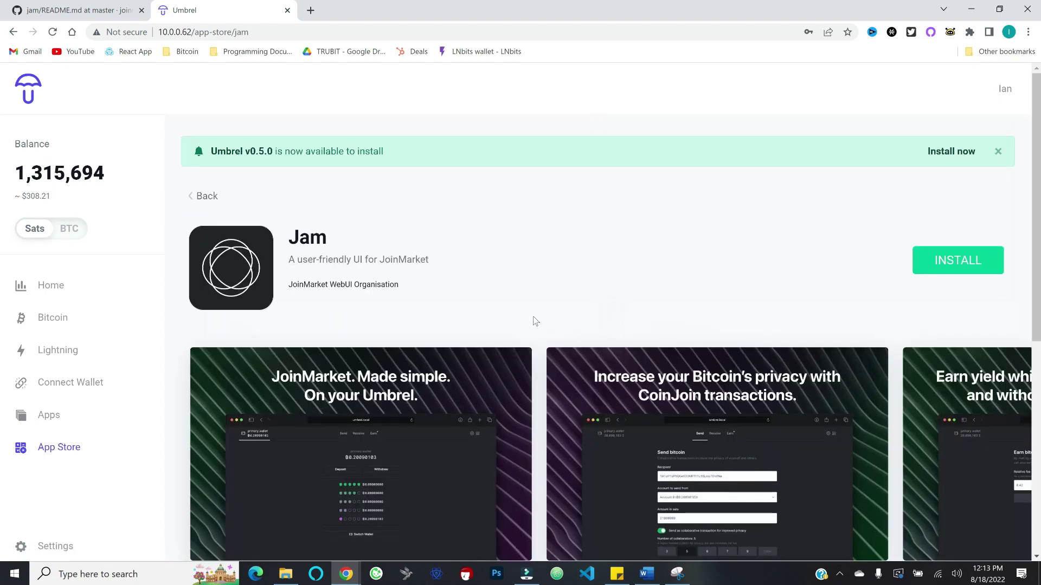
pyautogui.scroll(-2, 488, 271)
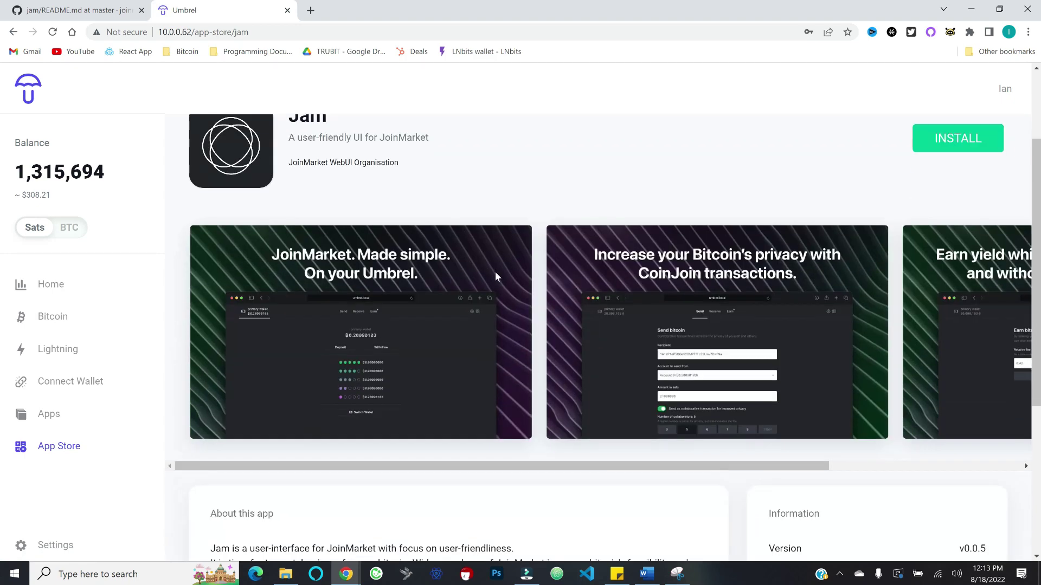
pyautogui.scroll(-2, 495, 271)
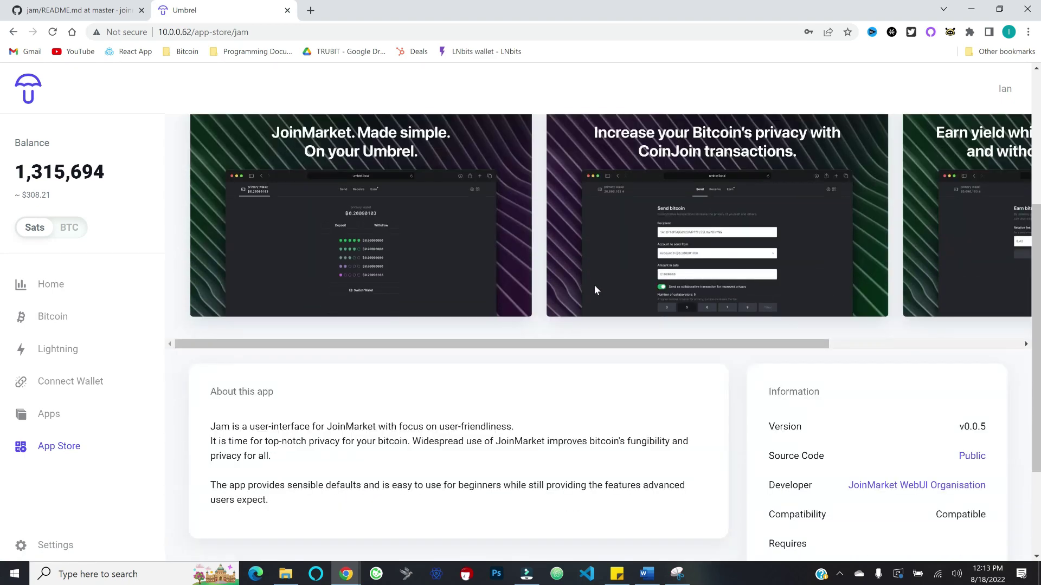
pyautogui.scroll(4, 818, 316)
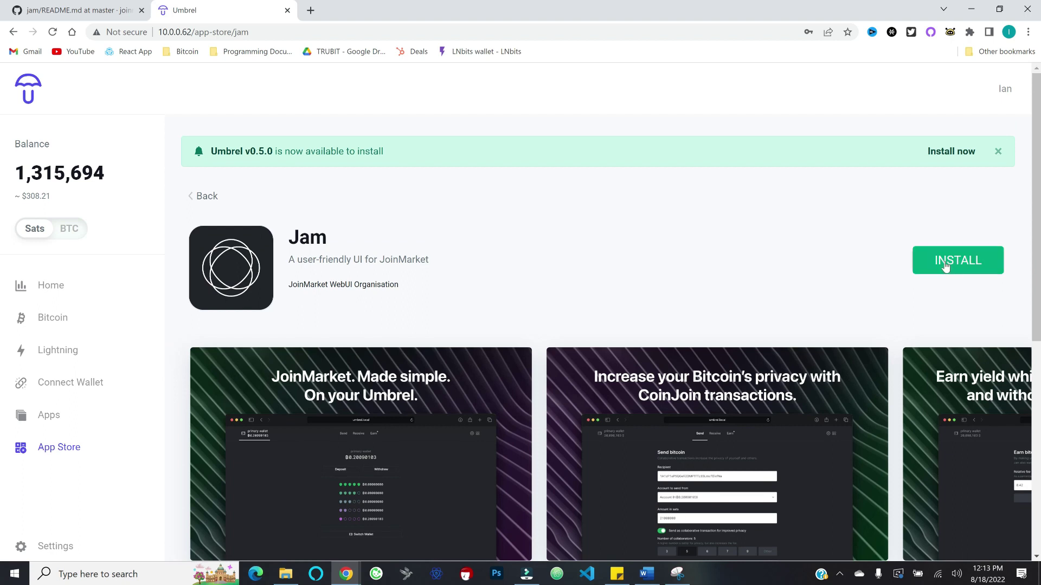
# Install Jam on Umbrel and copy the default app password it shows
pyautogui.click(944, 266)
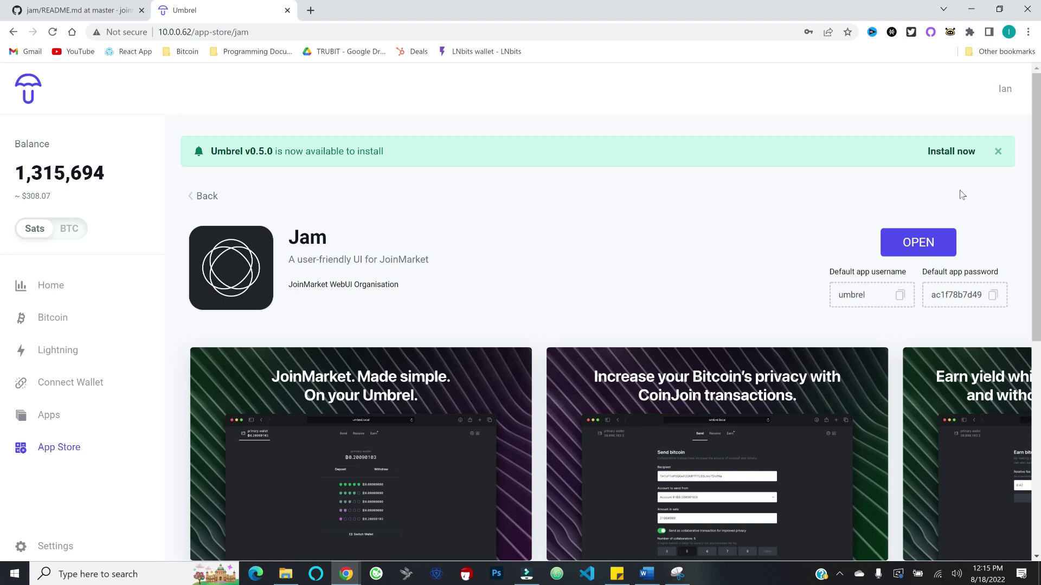
pyautogui.click(992, 296)
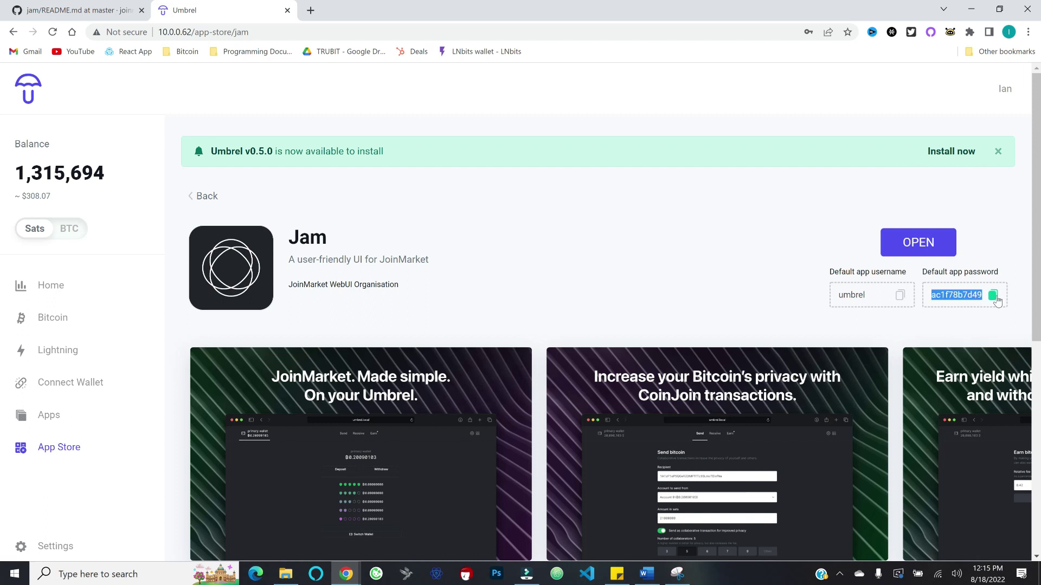
# Launch Jam and sign in as 'umbrel' with the copied default password
pyautogui.click(903, 245)
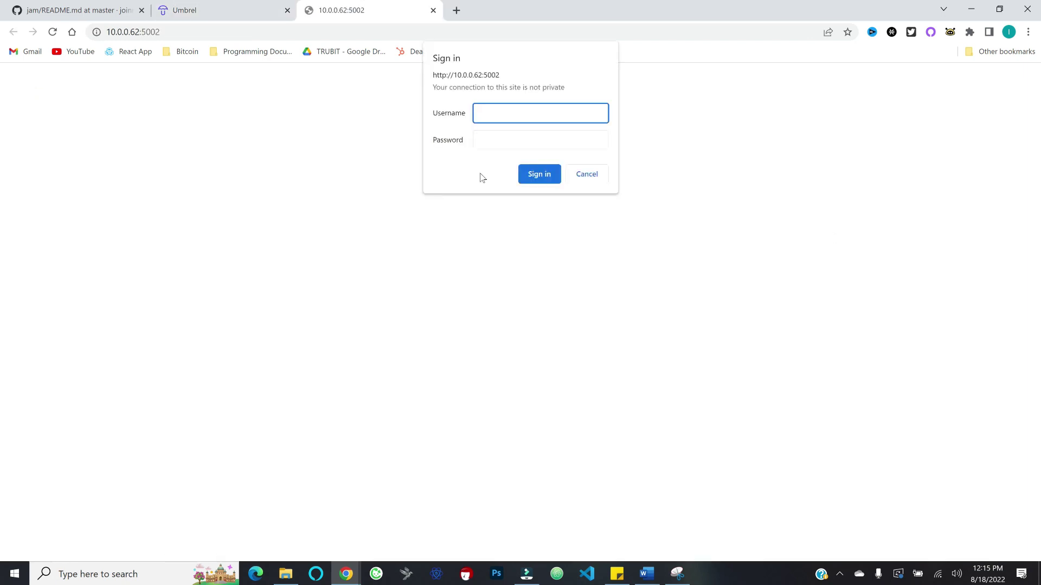
pyautogui.write('umbrel')
pyautogui.press('Tab')
pyautogui.hotkey('ctrl', 'v')
pyautogui.press('Return')
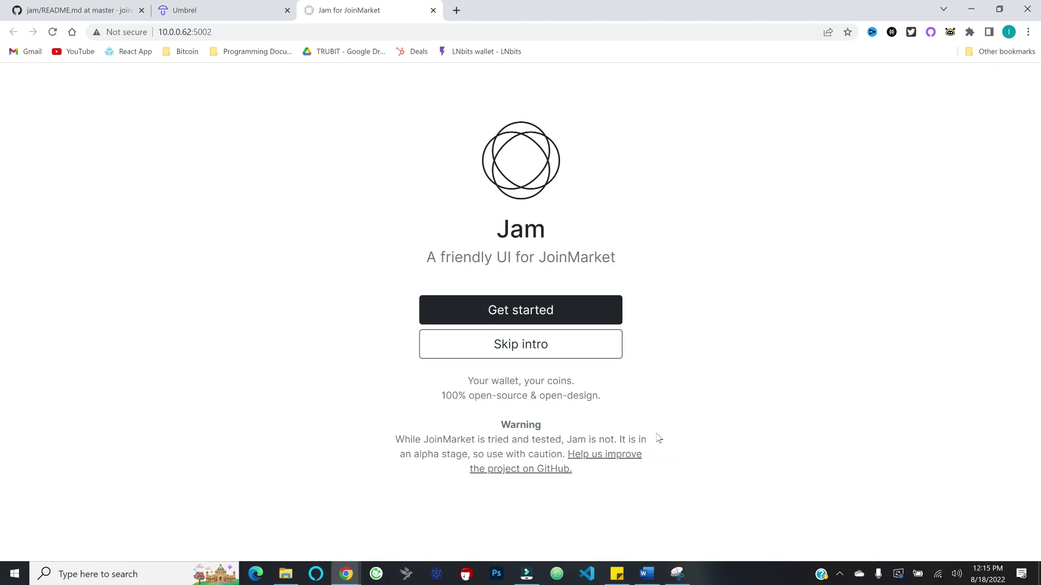
# Step through every Jam onboarding slide, from Get started to Let's go!, to reach Your Wallets
pyautogui.click(471, 310)
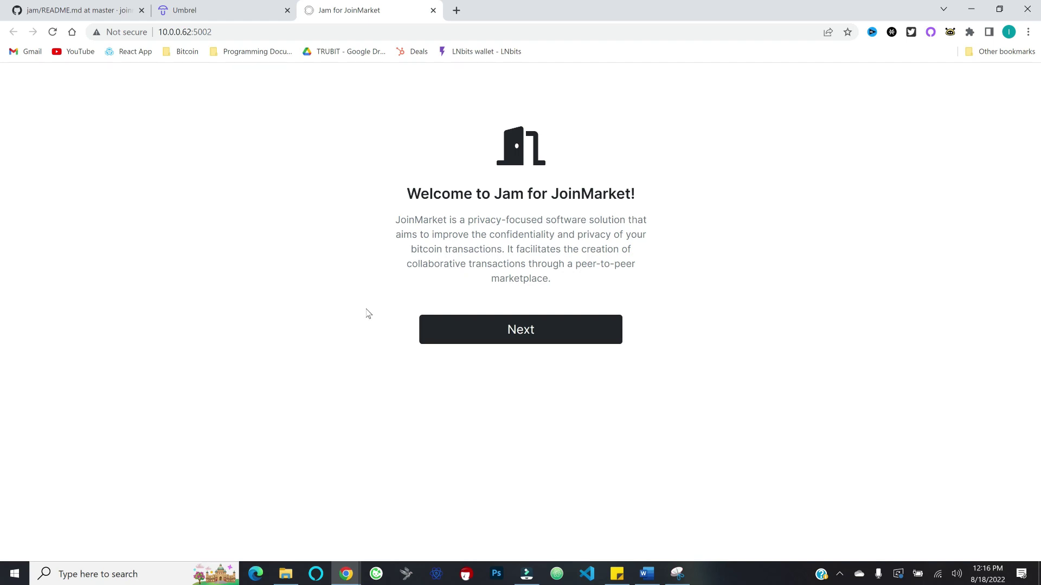
pyautogui.click(572, 335)
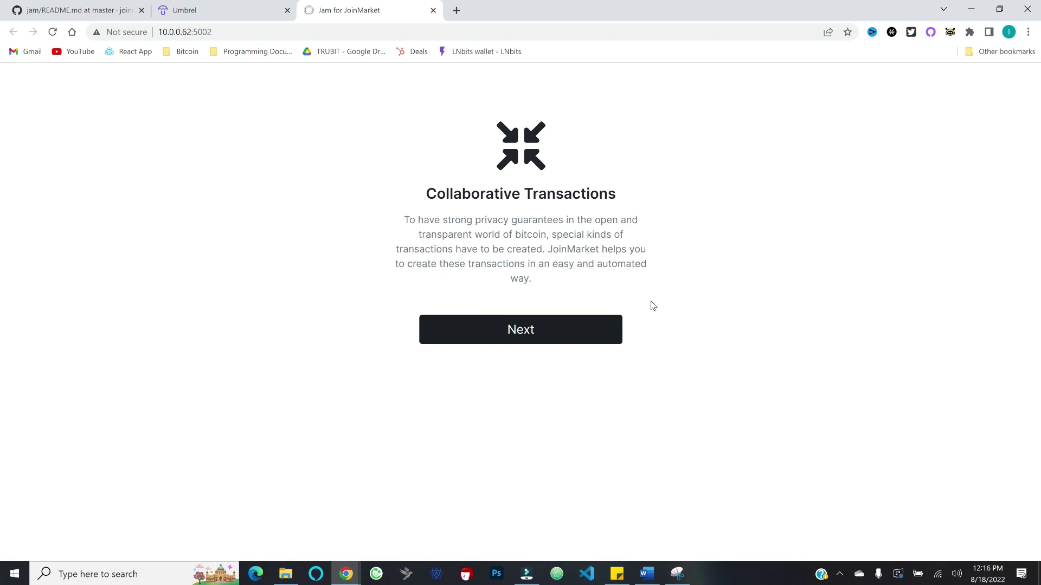
pyautogui.click(463, 335)
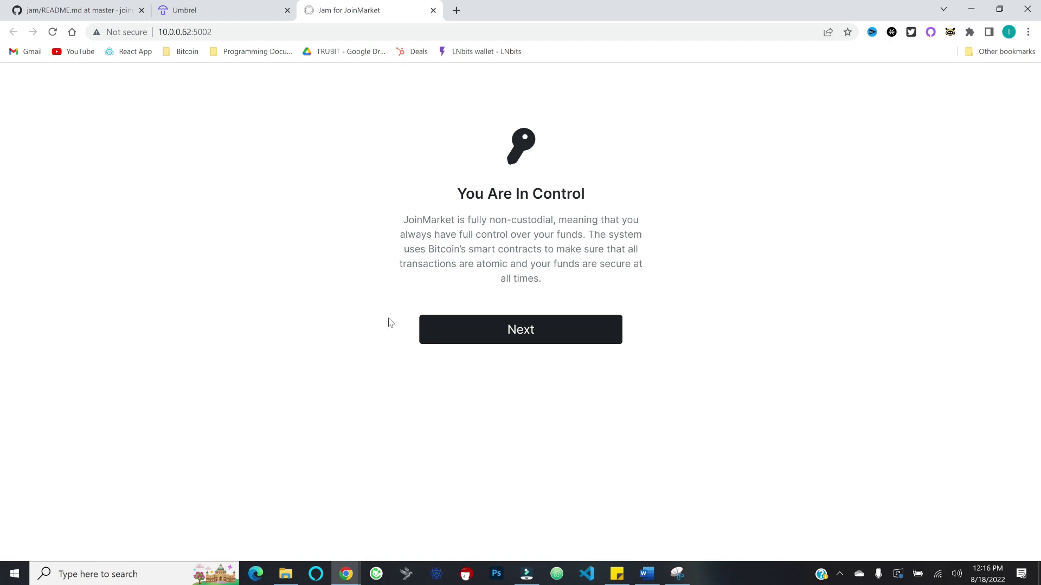
pyautogui.click(491, 339)
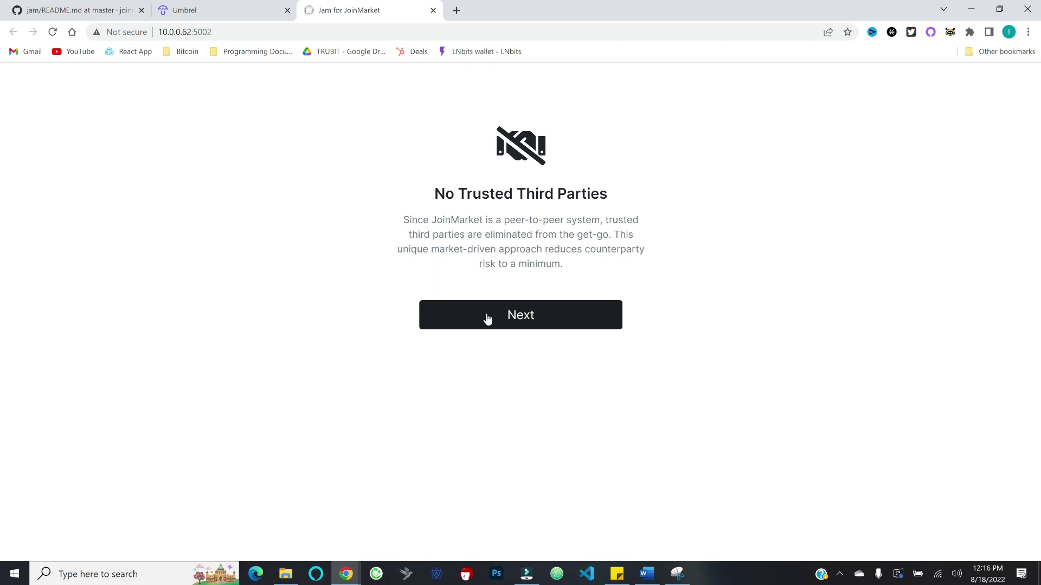
pyautogui.click(590, 316)
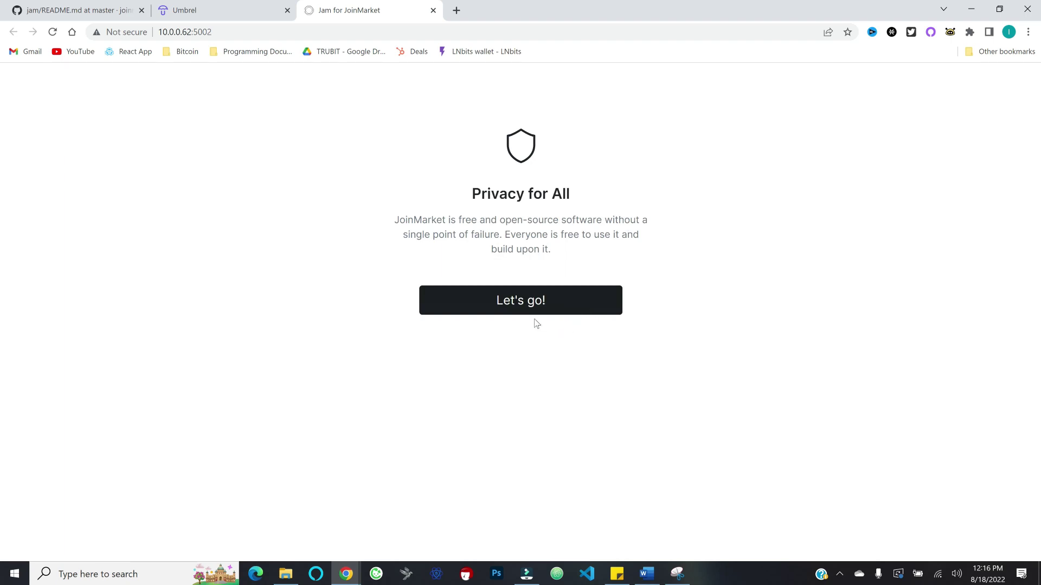
pyautogui.click(478, 304)
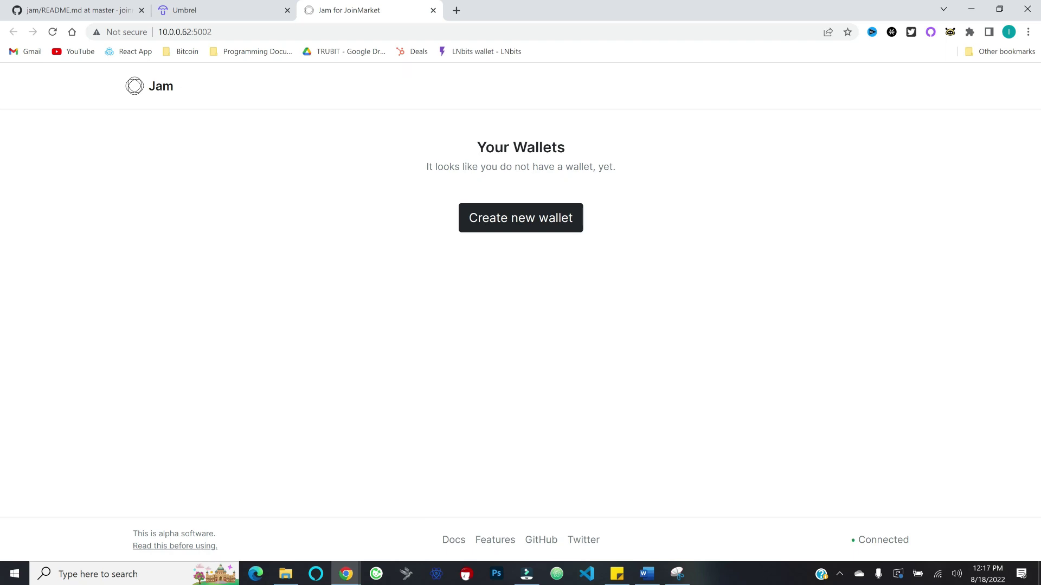
# Create a wallet named 'Demo' and reveal its ₿0.00000000 balances across the five jars
pyautogui.click(501, 220)
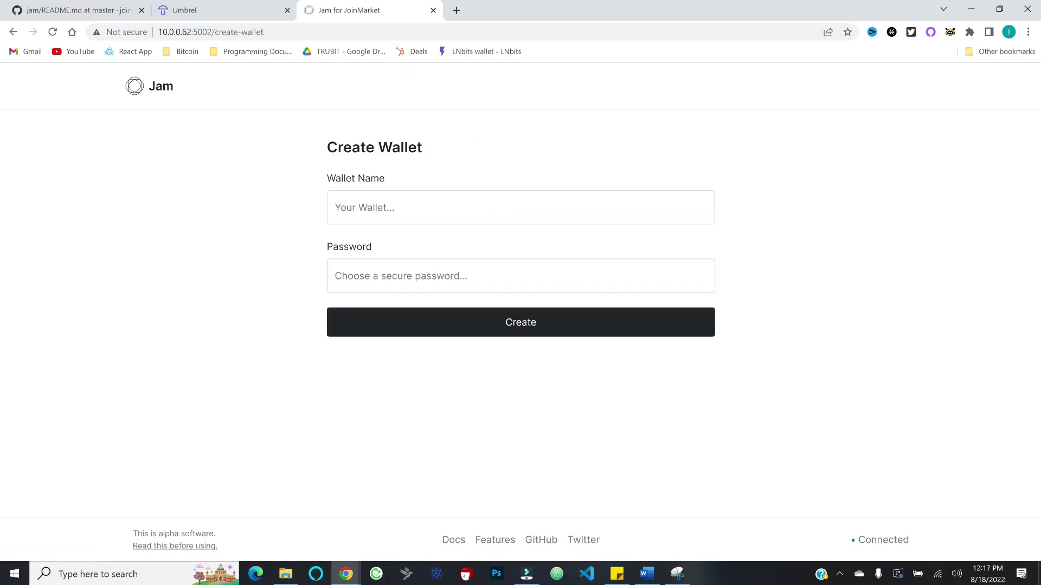
pyautogui.click(365, 207)
pyautogui.write('Demo')
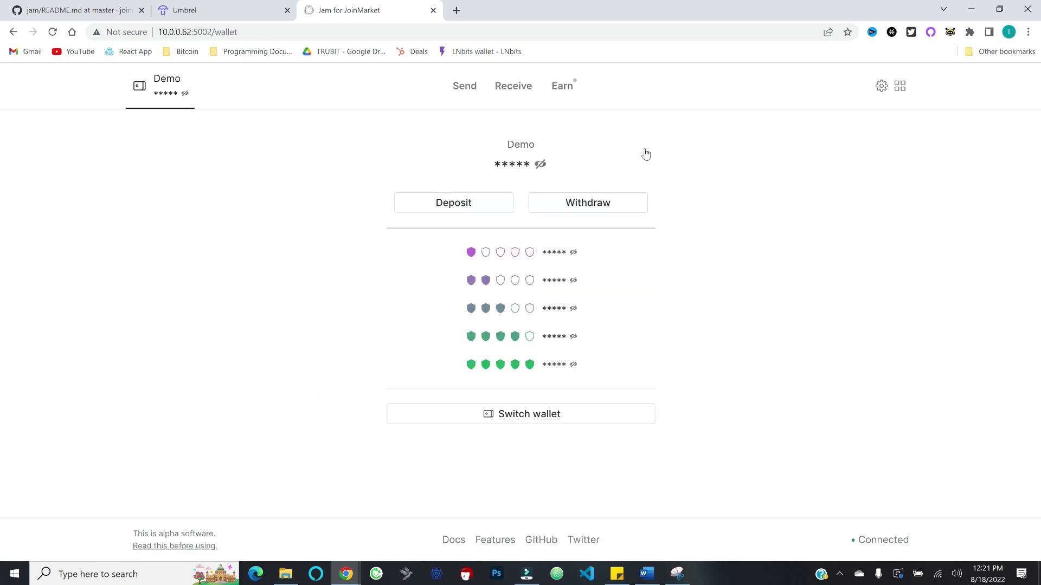
pyautogui.click(541, 164)
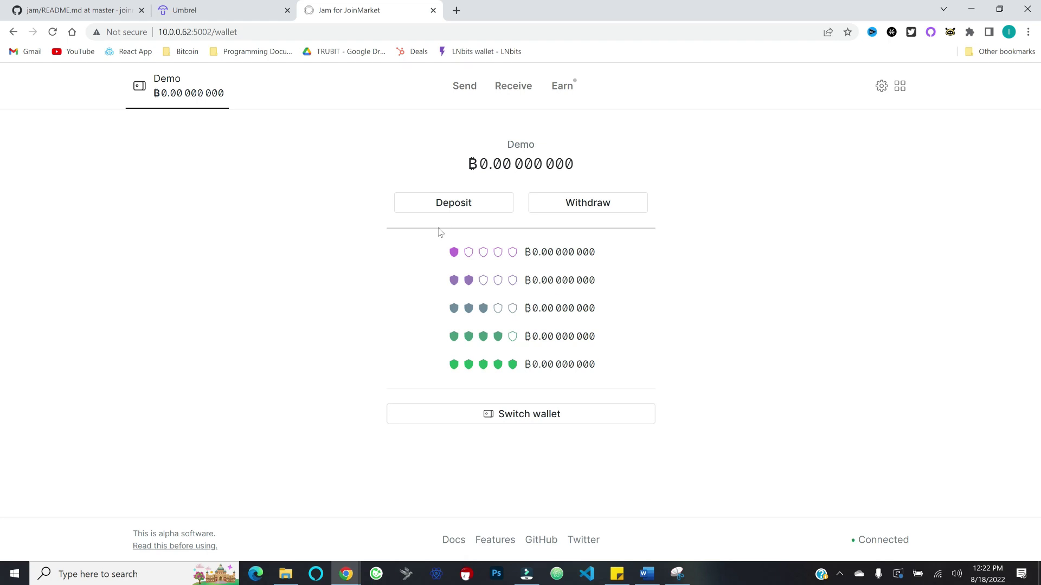
# Copy the Demo wallet's deposit address, then bring up Umbrel's Bitcoin wallet page
pyautogui.click(484, 205)
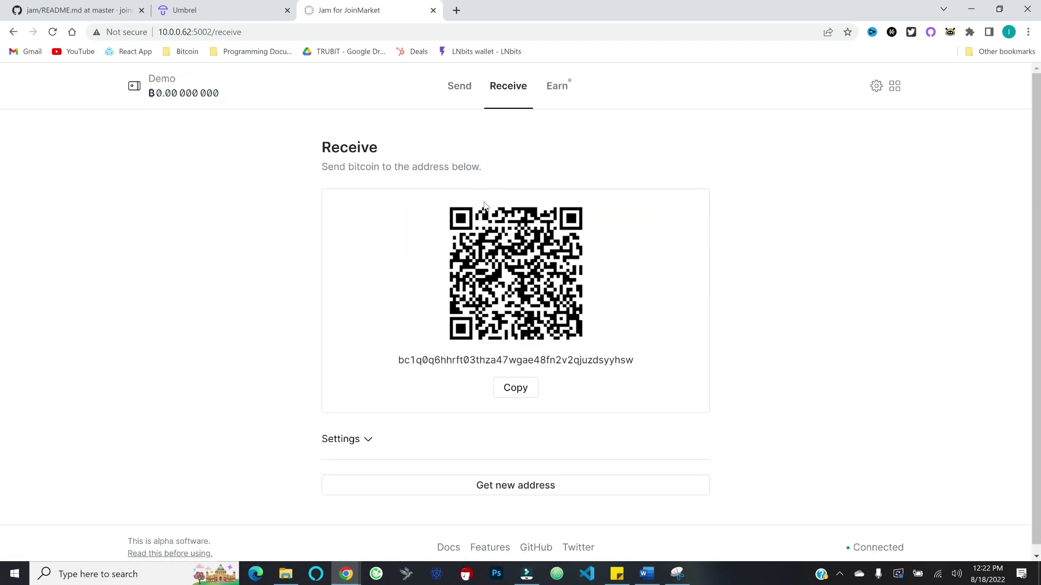
pyautogui.click(516, 387)
pyautogui.click(217, 10)
pyautogui.click(52, 319)
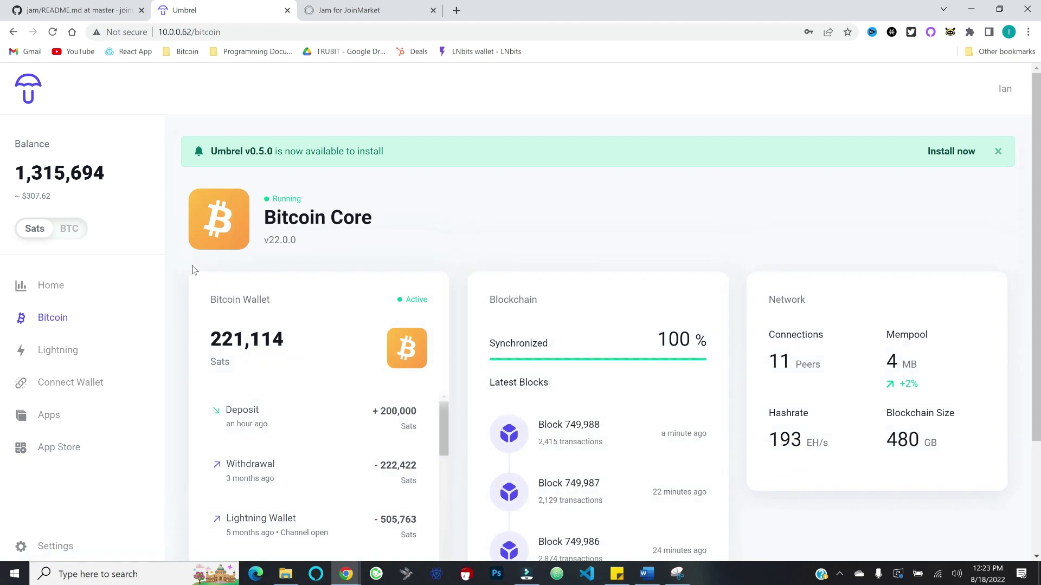
# Withdraw 100000 sats to the pasted Jam address at about 10 sat/vB and confirm it
pyautogui.scroll(-2, 184, 293)
pyautogui.click(243, 517)
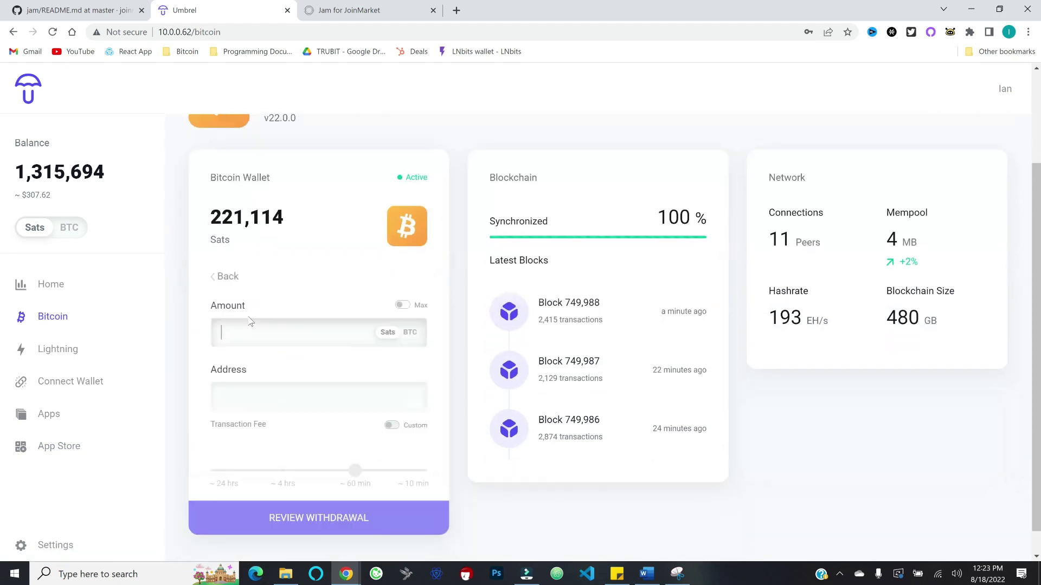
pyautogui.write('100000')
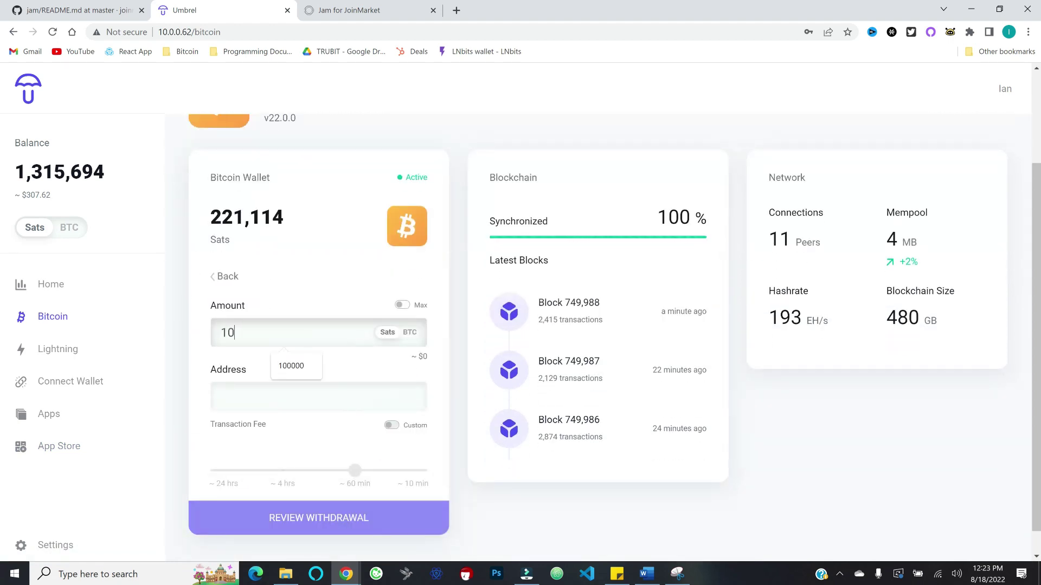
pyautogui.click(212, 383)
pyautogui.hotkey('ctrl', 'v')
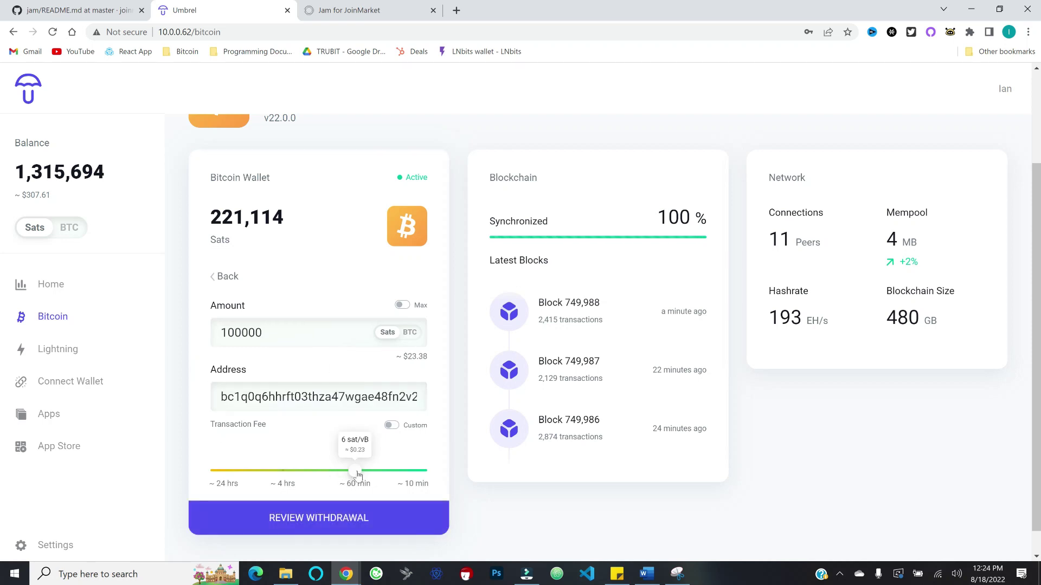
pyautogui.moveTo(356, 472); pyautogui.dragTo(430, 478)
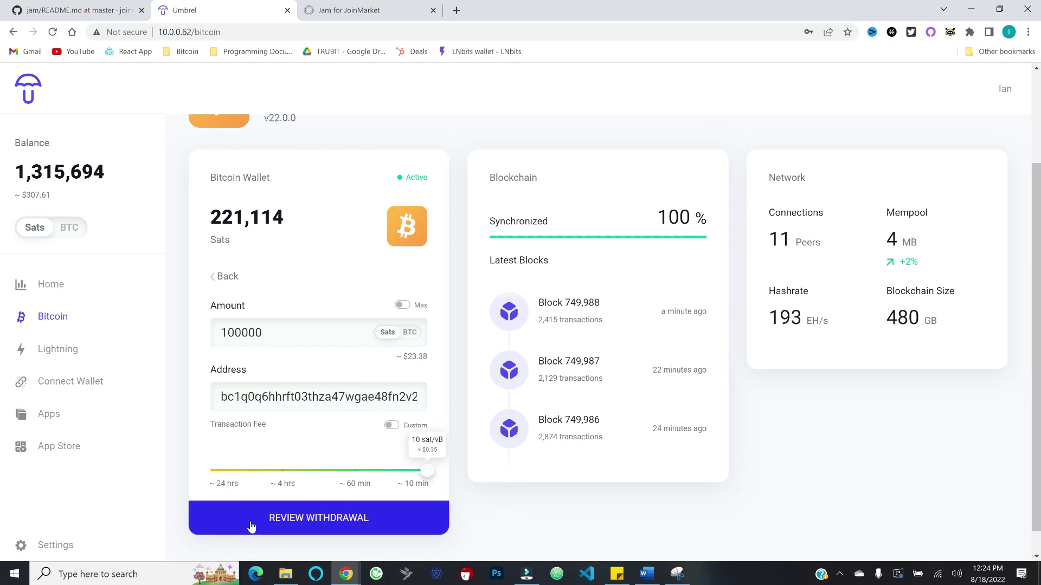
pyautogui.click(269, 525)
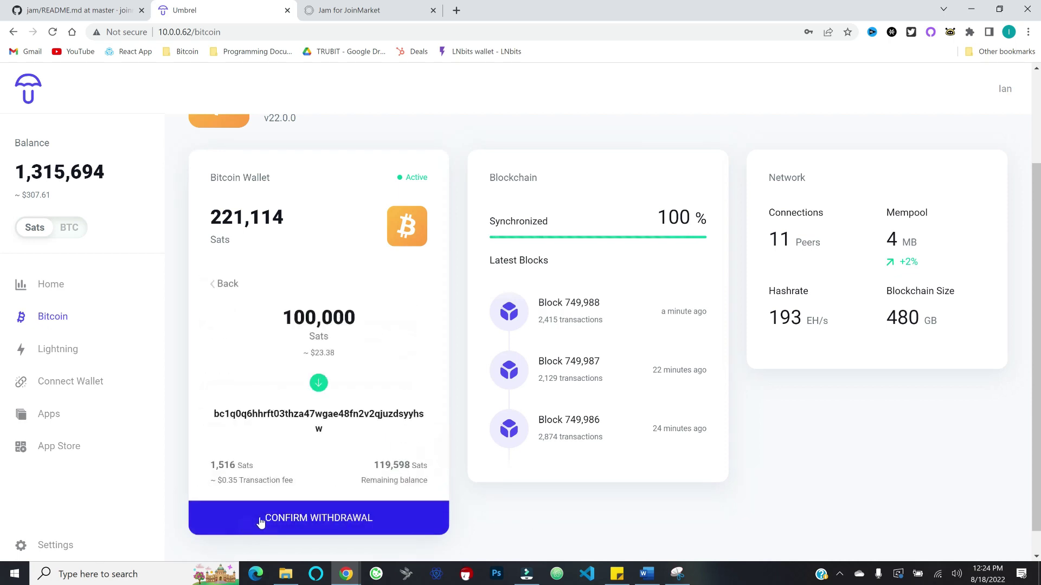
pyautogui.click(261, 522)
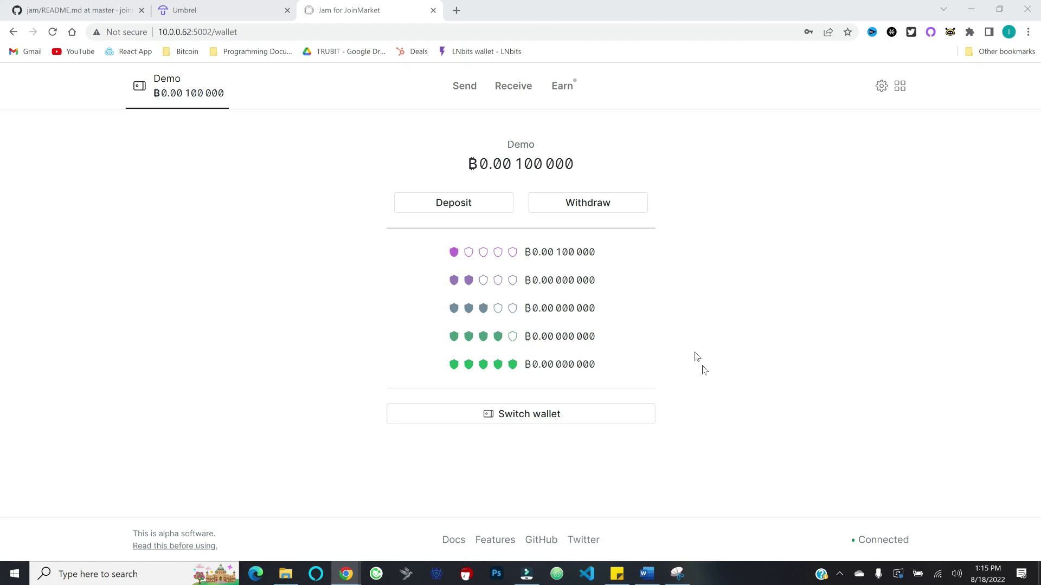
# Go to the Earn page of the Demo wallet now holding 100,000 sats
pyautogui.click(562, 89)
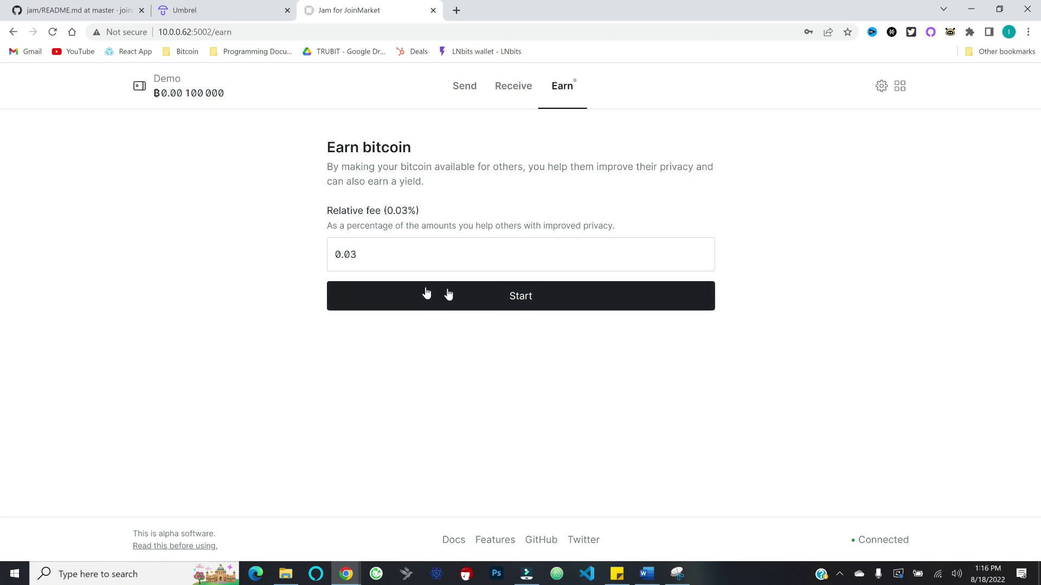
# Start and stop the Earn service at 0.03% fee twice, then go to Send
pyautogui.click(468, 304)
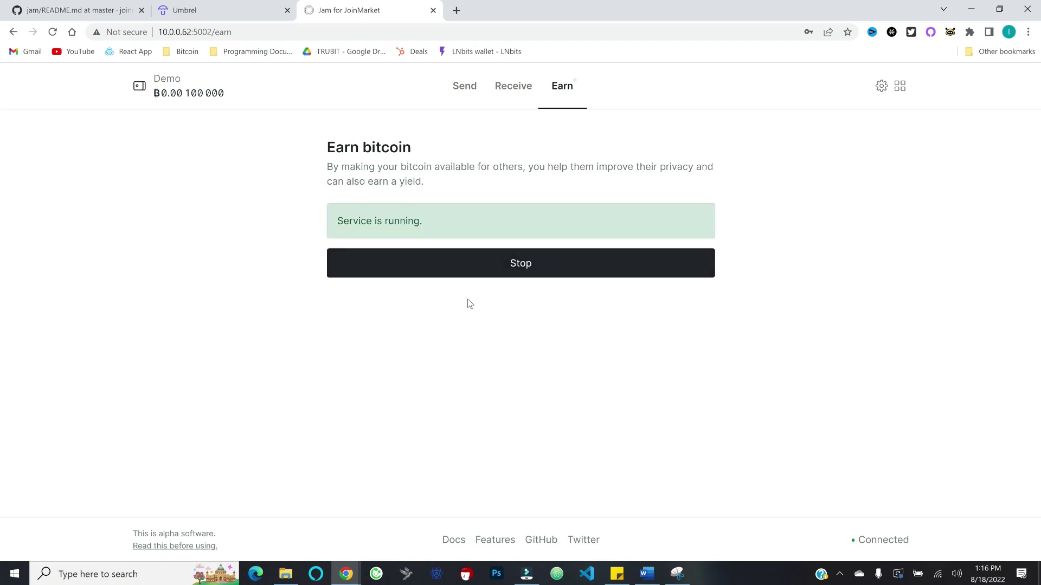
pyautogui.click(484, 271)
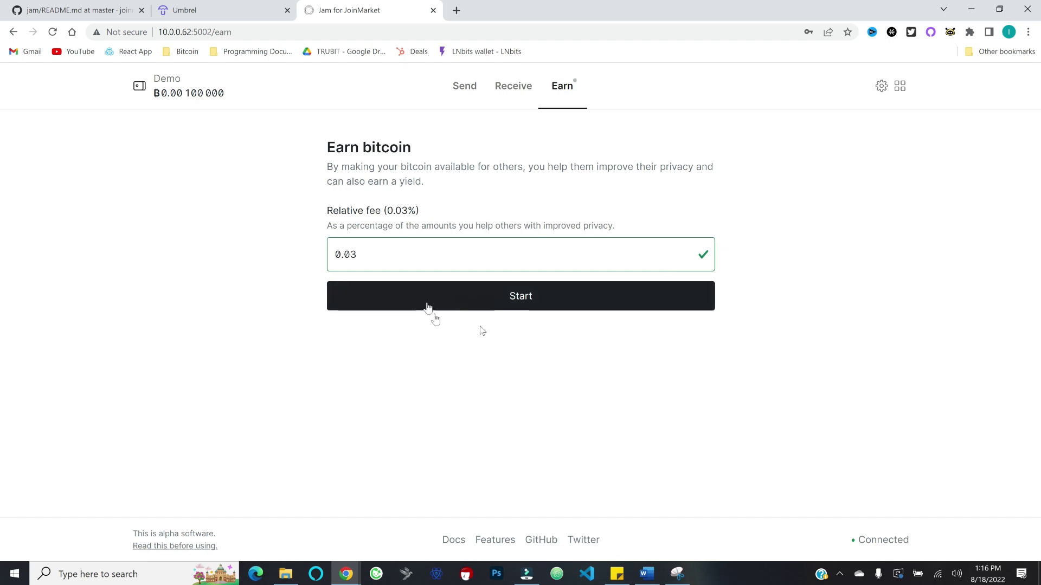
pyautogui.click(456, 303)
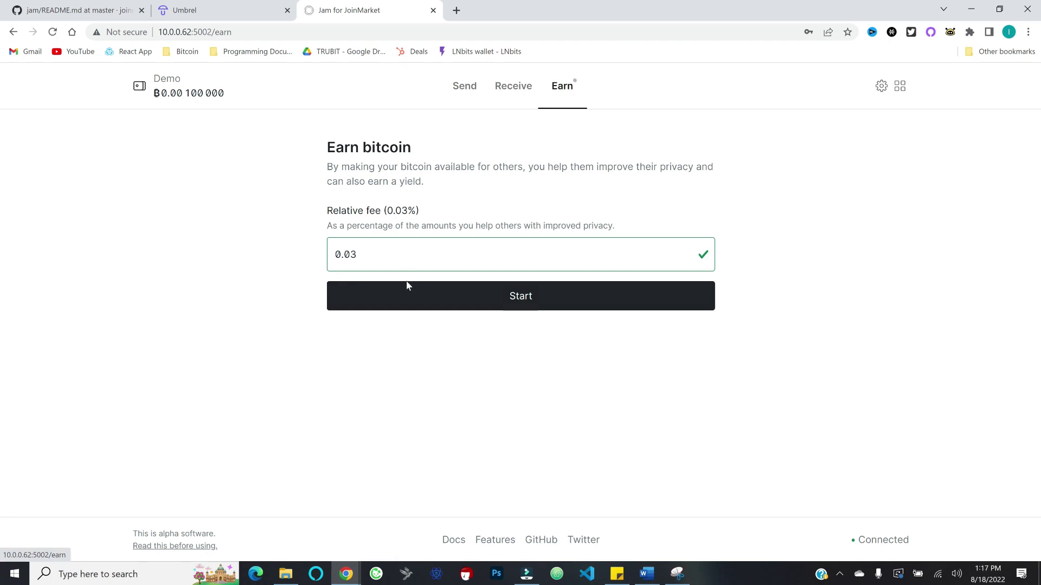
pyautogui.click(495, 296)
pyautogui.click(500, 271)
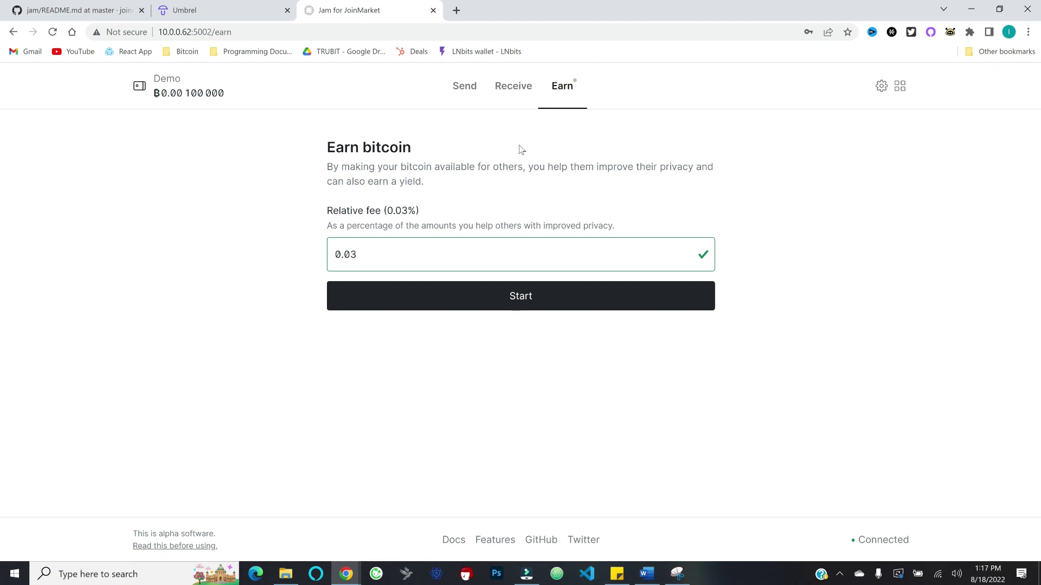
pyautogui.click(465, 89)
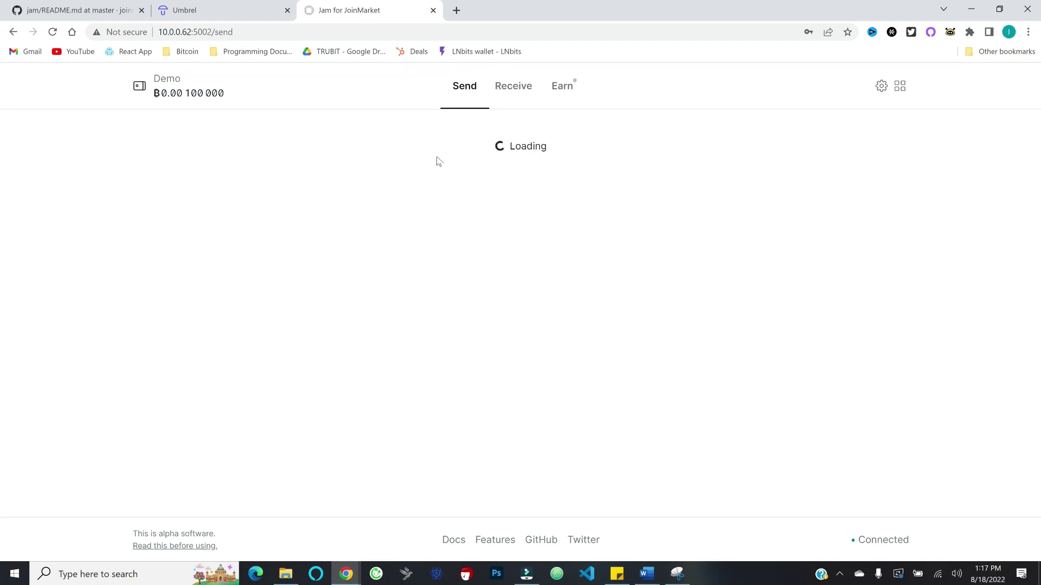
# Enter the saved destination bitcoin address as the Send form's recipient
pyautogui.click(900, 90)
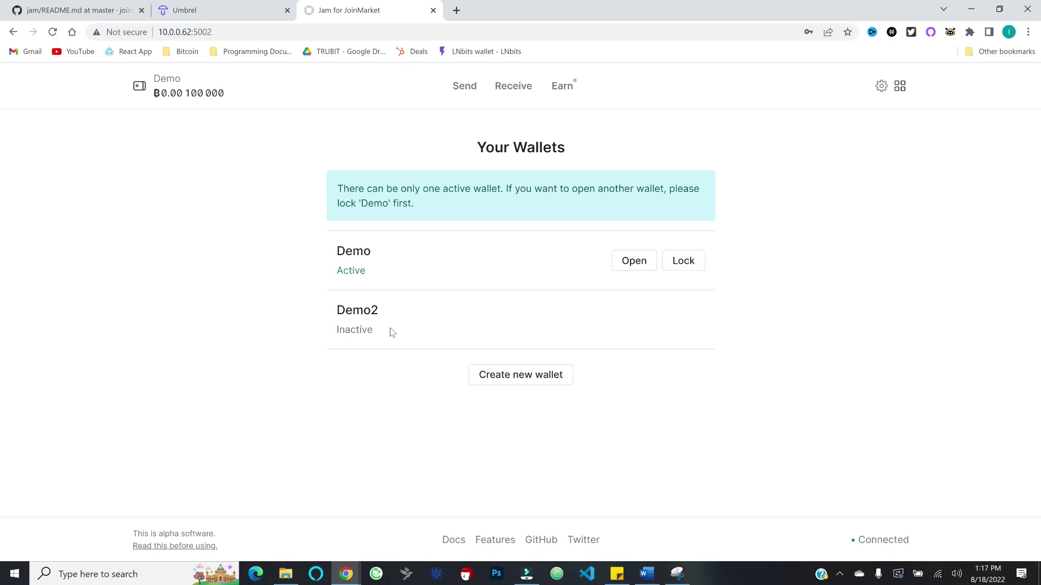
pyautogui.click(462, 88)
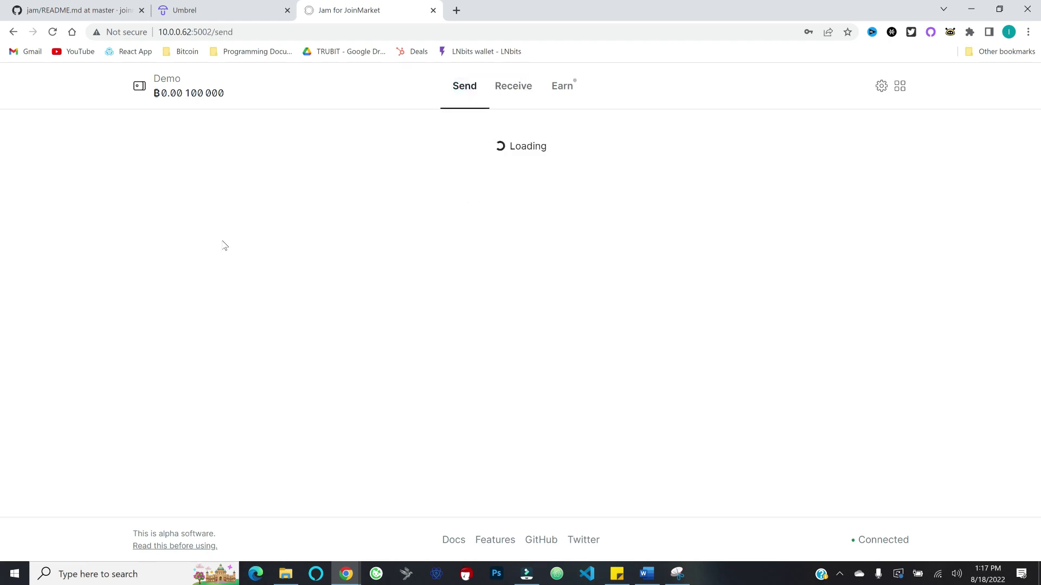
pyautogui.click(349, 225)
pyautogui.hotkey('ctrl', 'v')
pyautogui.click(280, 234)
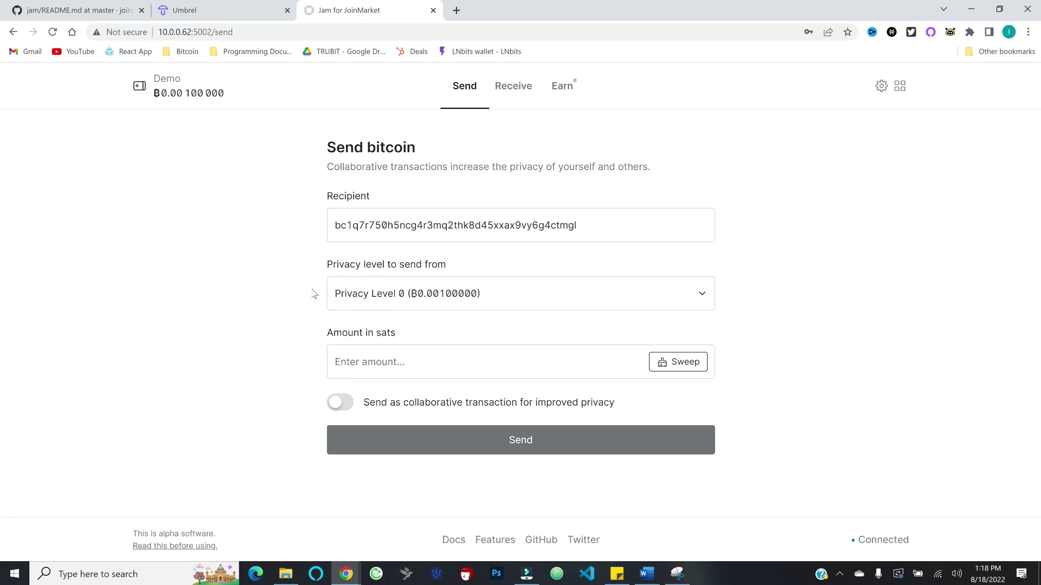
# Send 50000 sats from Privacy Level 0 as a collaborative transaction with 10 collaborators
pyautogui.click(498, 298)
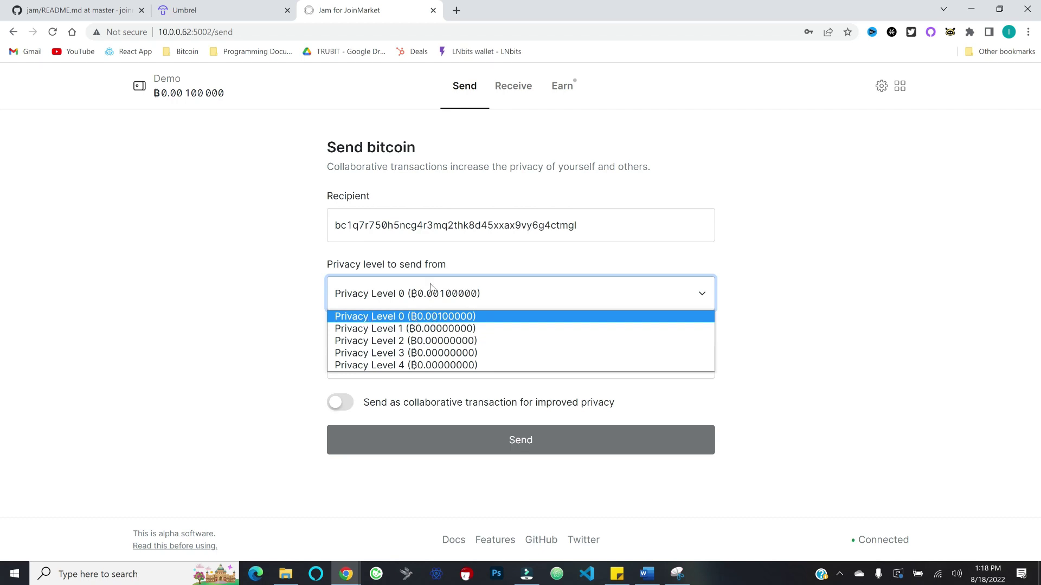
pyautogui.click(524, 290)
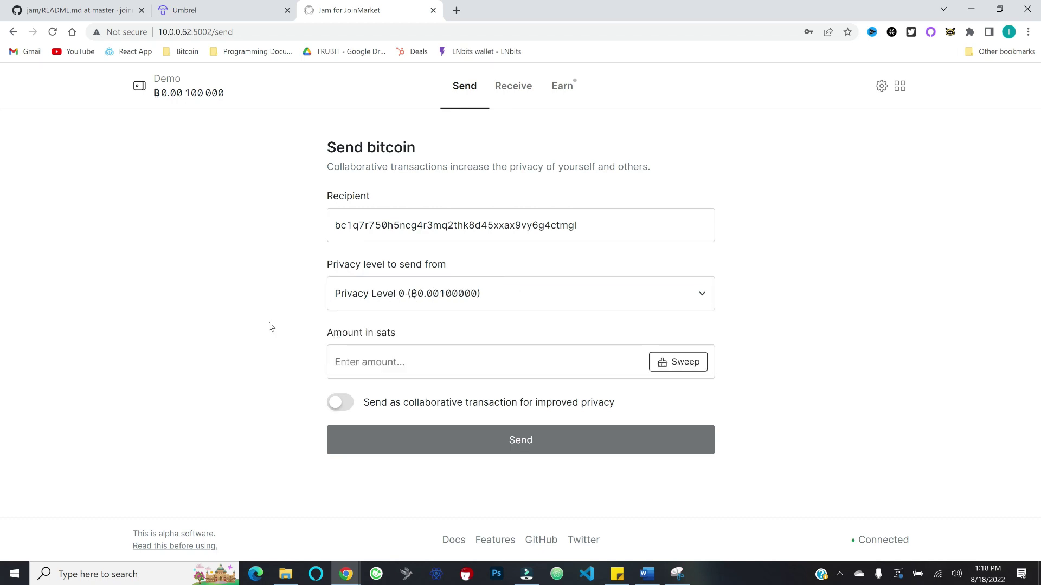
pyautogui.click(354, 352)
pyautogui.write('50000')
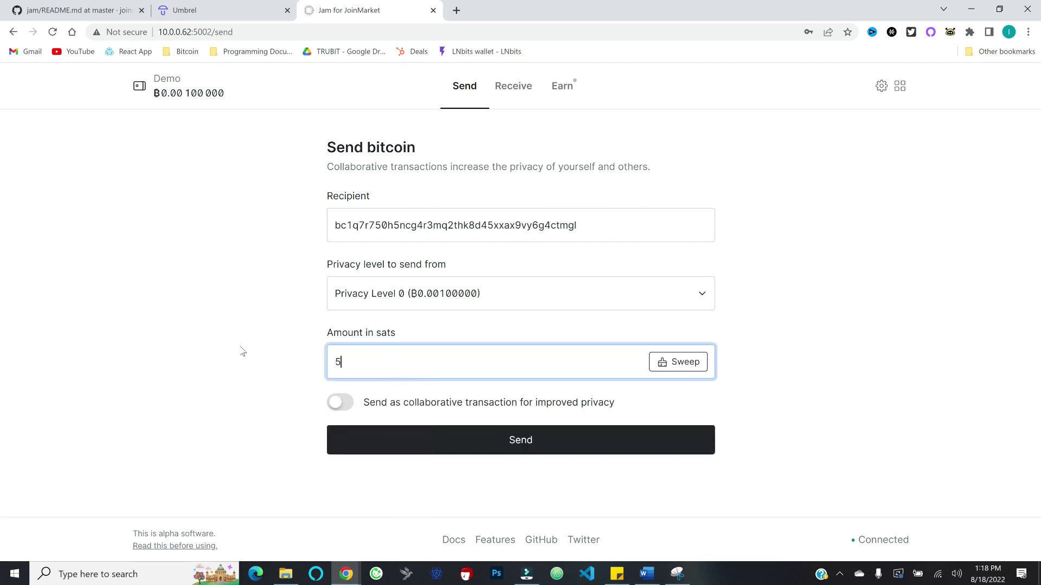
pyautogui.click(229, 347)
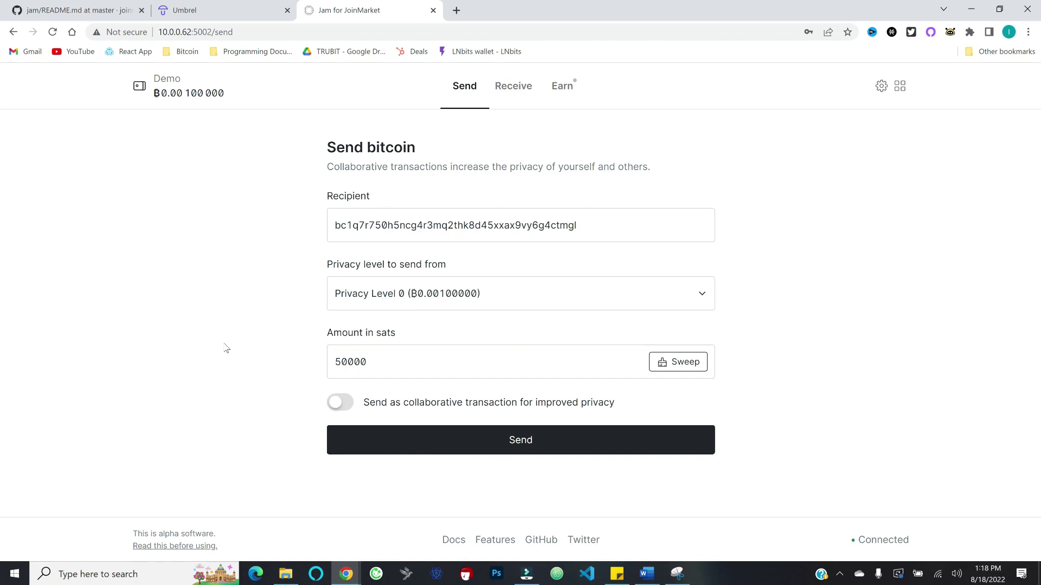
pyautogui.click(337, 404)
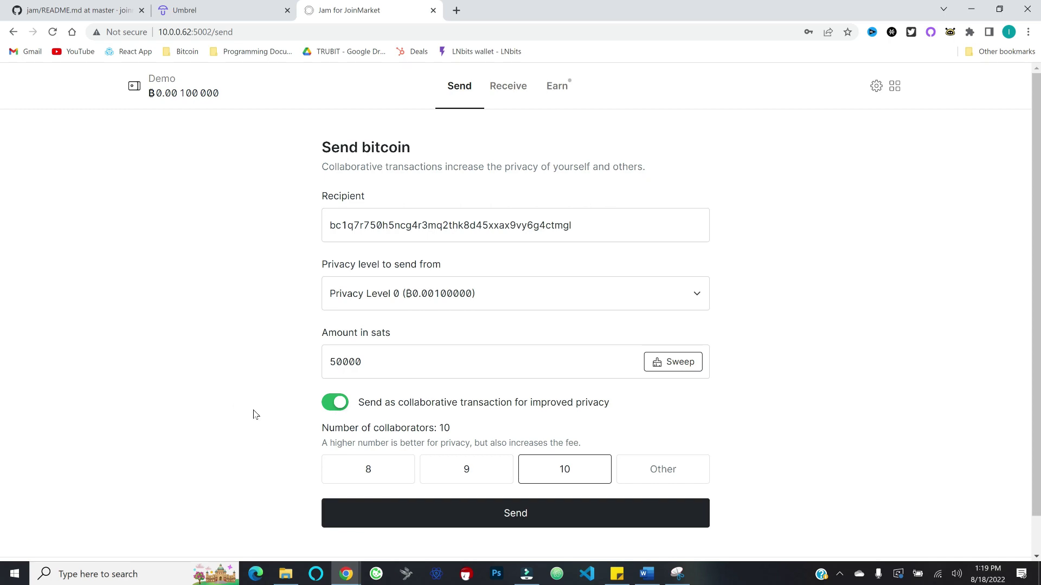
# Launch the 50000-sat collaborative send with 10 collaborators from the bottom of the form
pyautogui.scroll(-1, 256, 415)
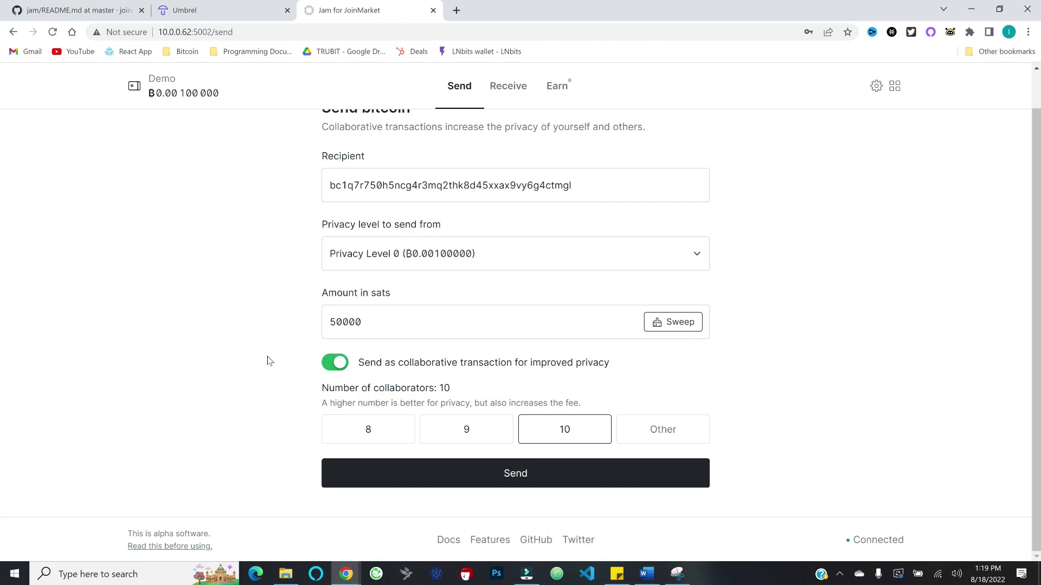
pyautogui.click(548, 478)
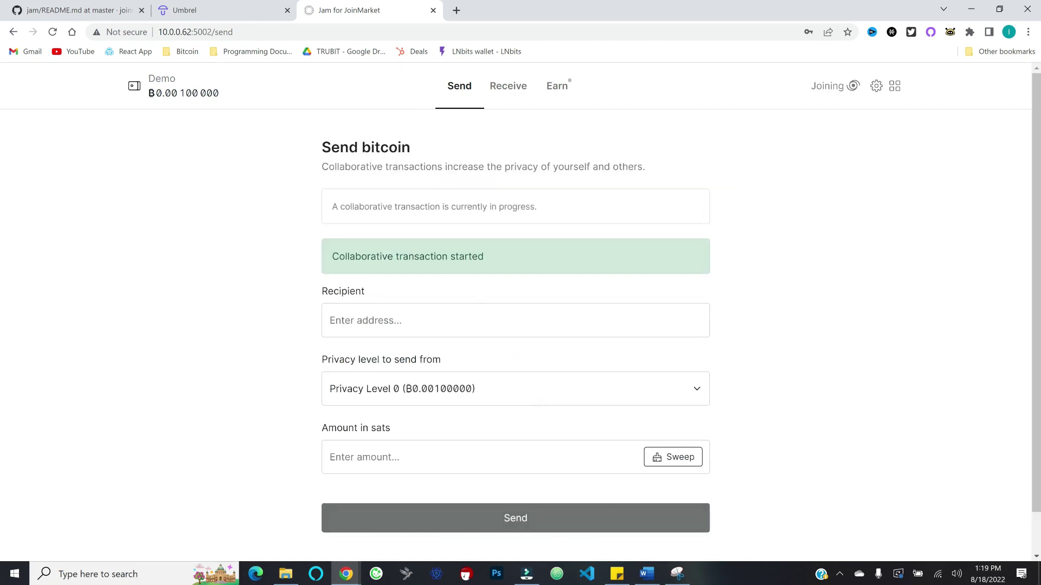